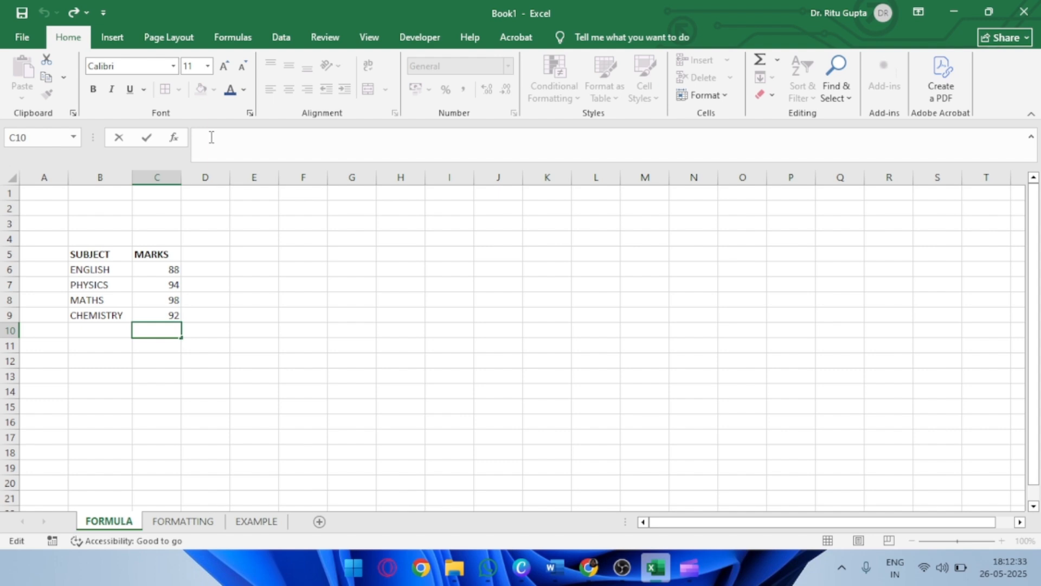
text(=)
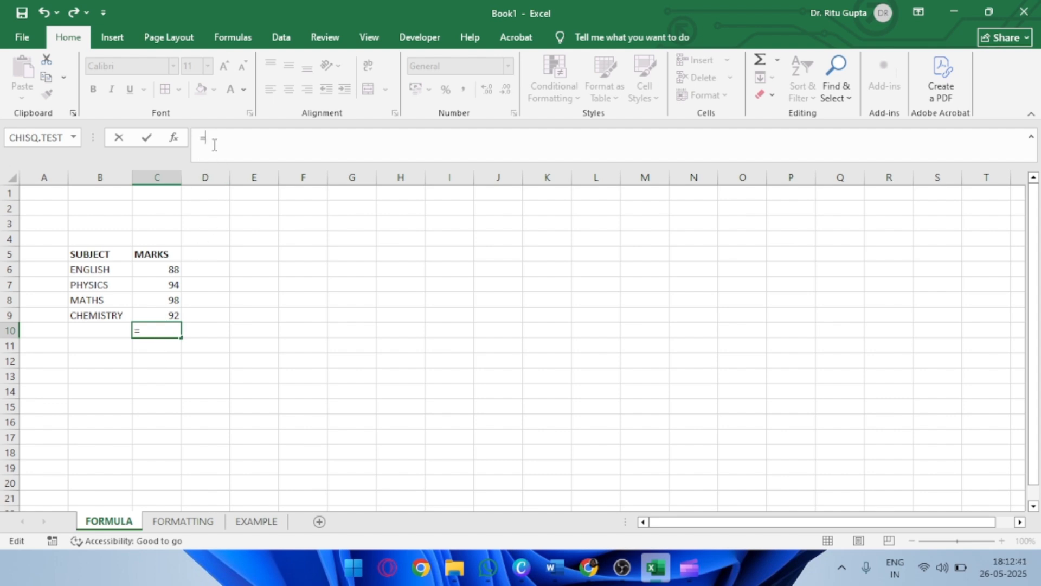
key(Escape)
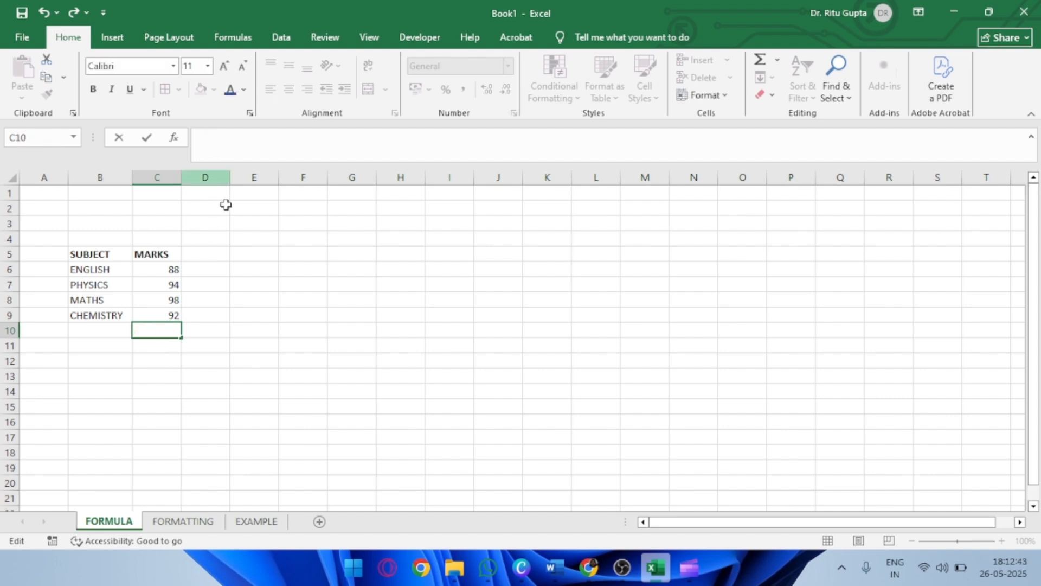
click(218, 333)
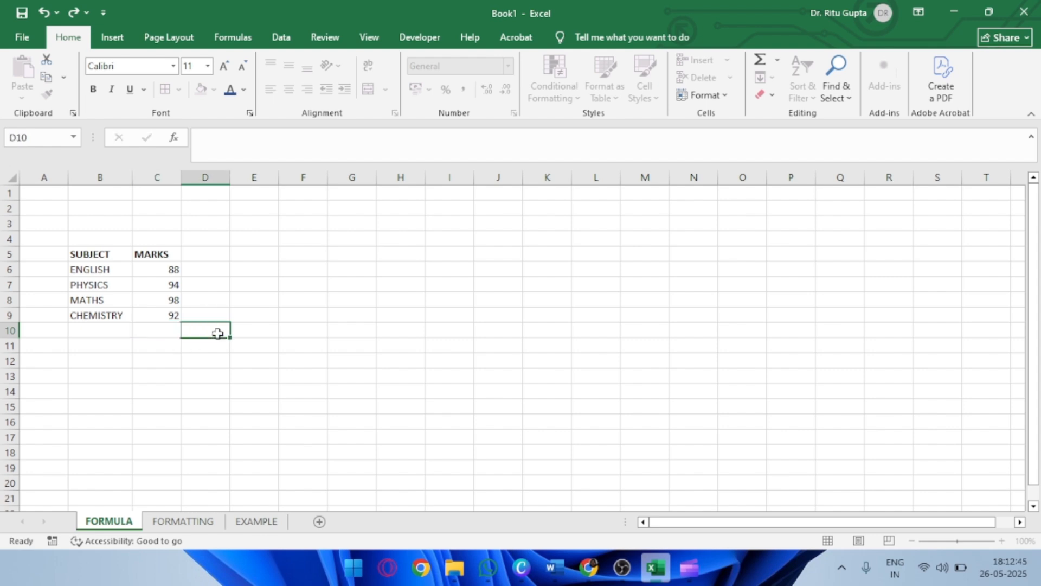
click(260, 312)
Total the four subject marks in C10 with the literal-number formula =88+94+98+92.
click(161, 331)
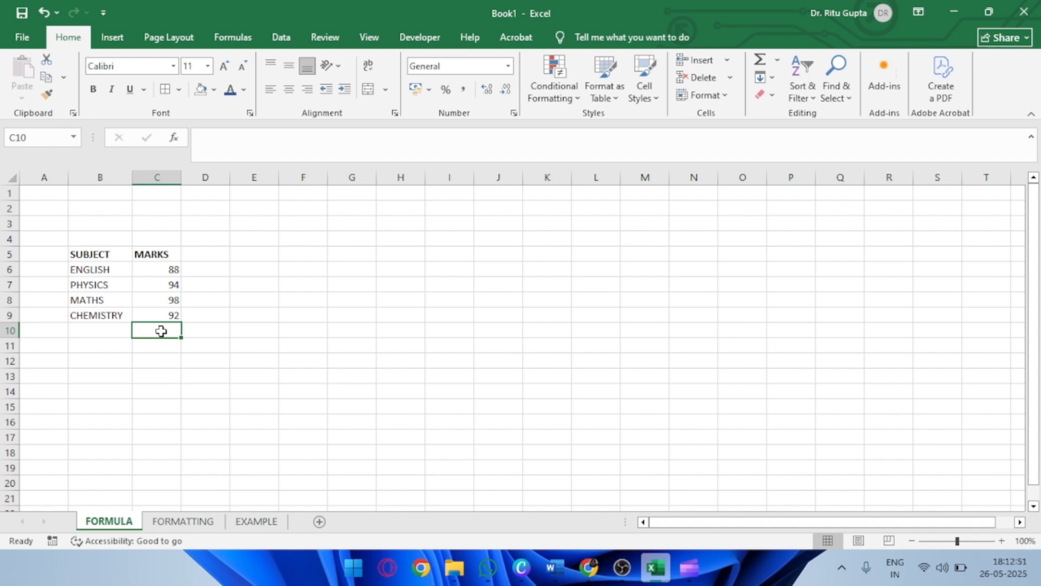
click(218, 150)
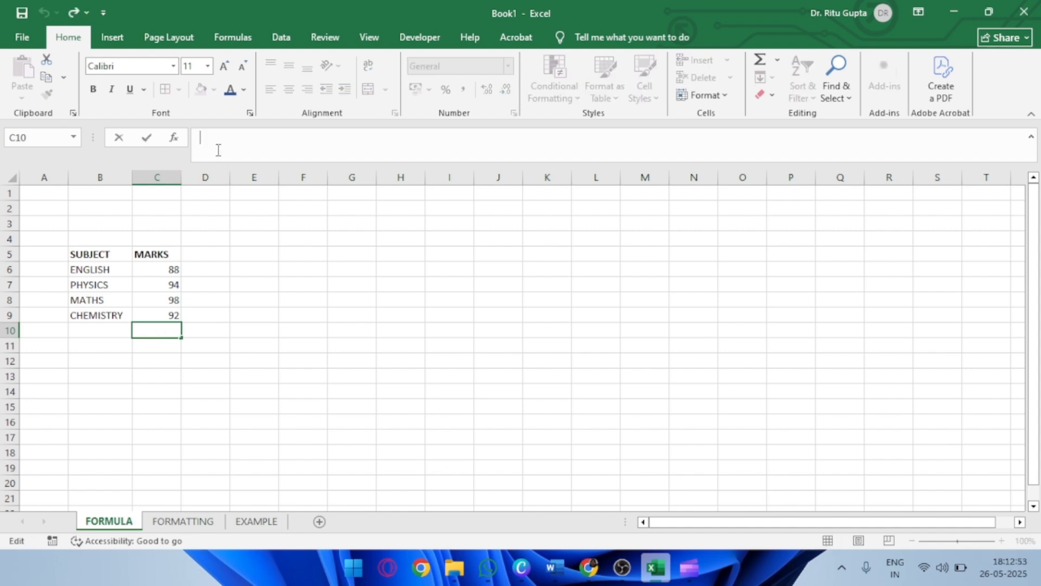
text(=)
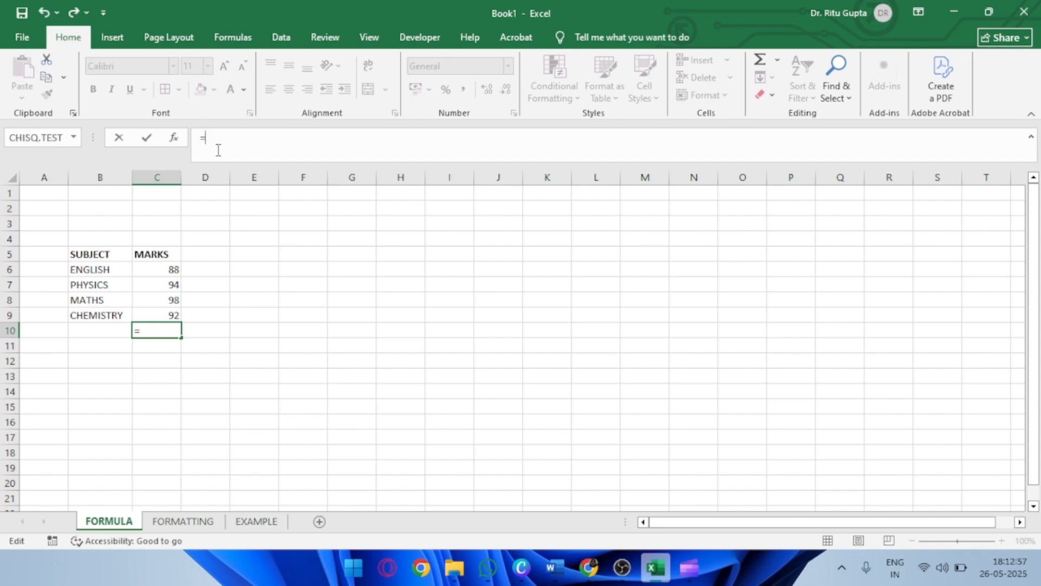
text(88+94+98+92)
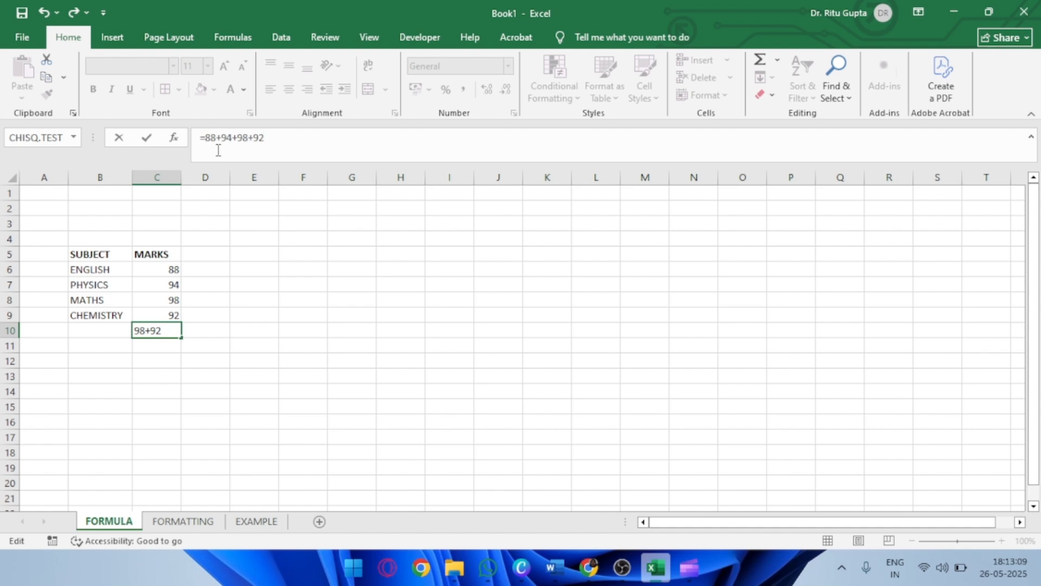
key(Return)
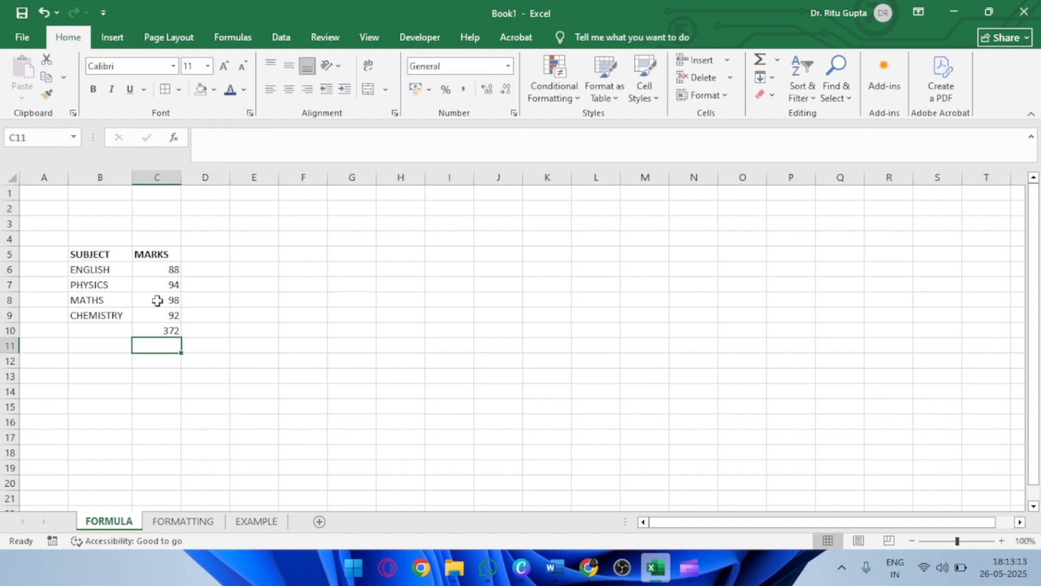
Remove the literal numbers from the formula in C10, leaving only the equals sign.
click(156, 328)
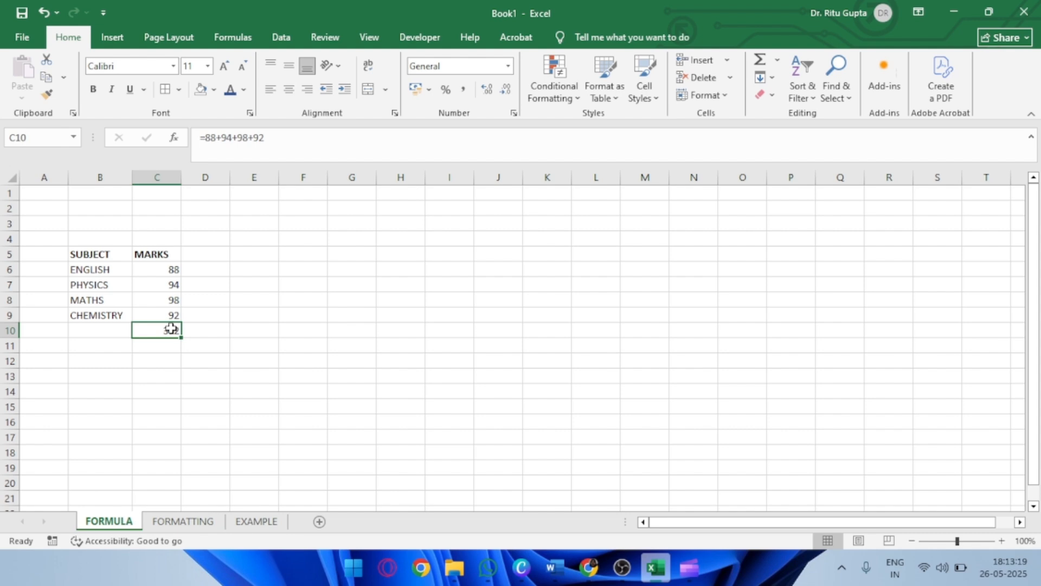
click(272, 137)
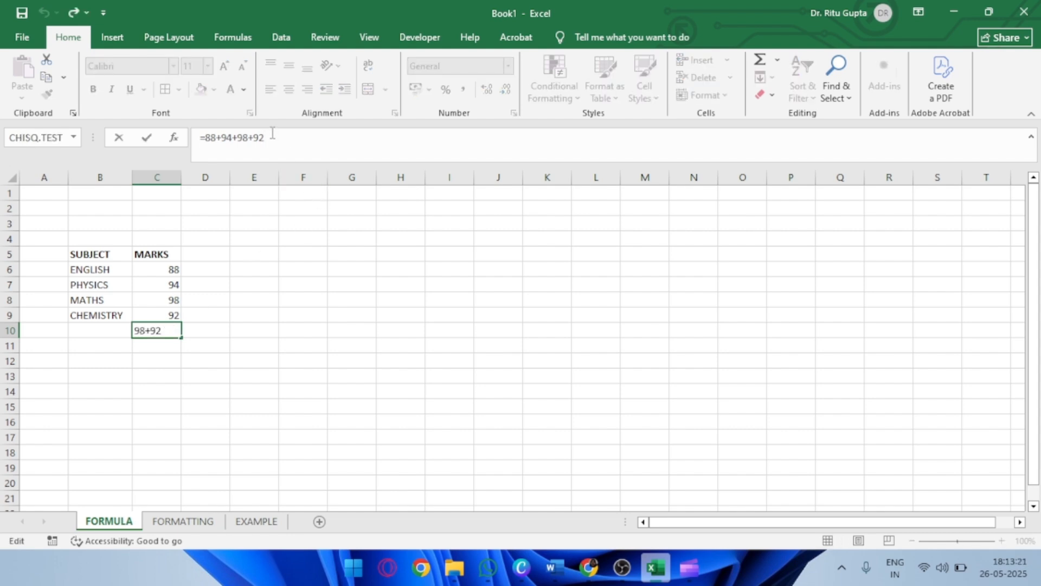
key(BackSpace)
key(BackSpace)
key(BackSpace)
key(BackSpace)
key(BackSpace)
key(BackSpace)
key(BackSpace)
key(BackSpace)
key(BackSpace)
key(BackSpace)
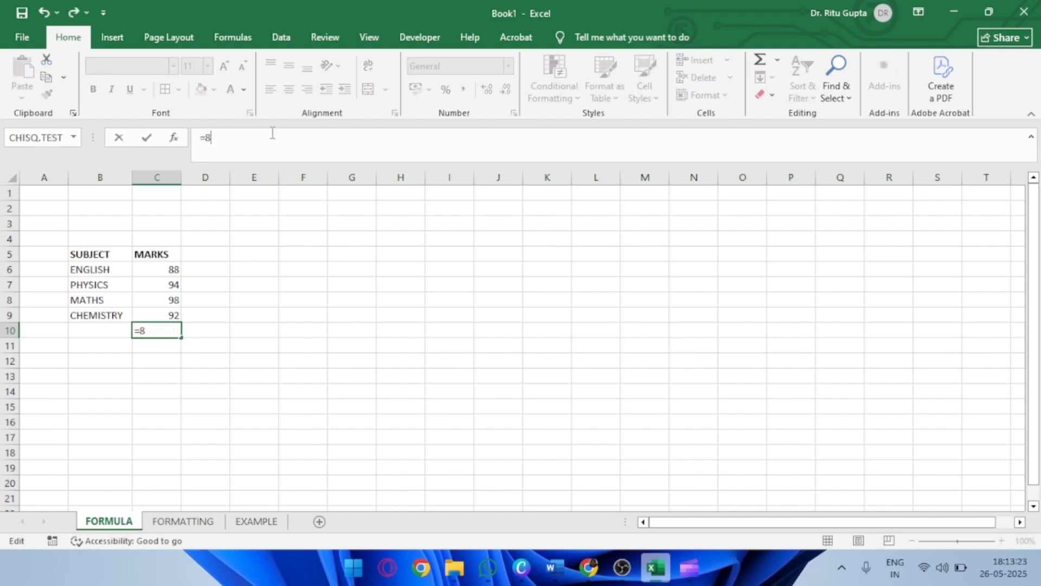
key(BackSpace)
Complete the C10 formula with cell references to the four marks as =C6+C7+C8+C9.
click(162, 271)
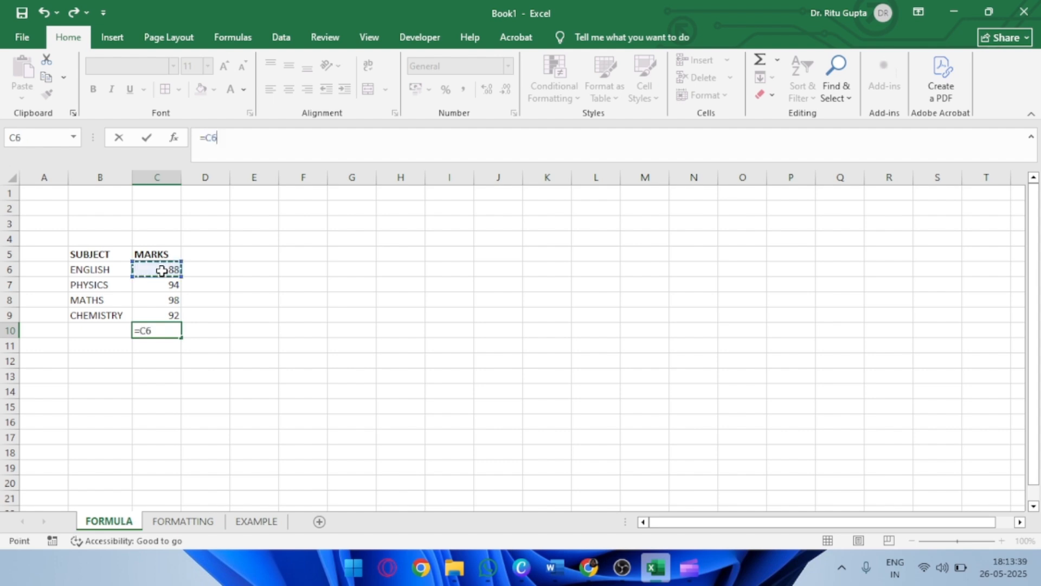
text(+)
click(162, 285)
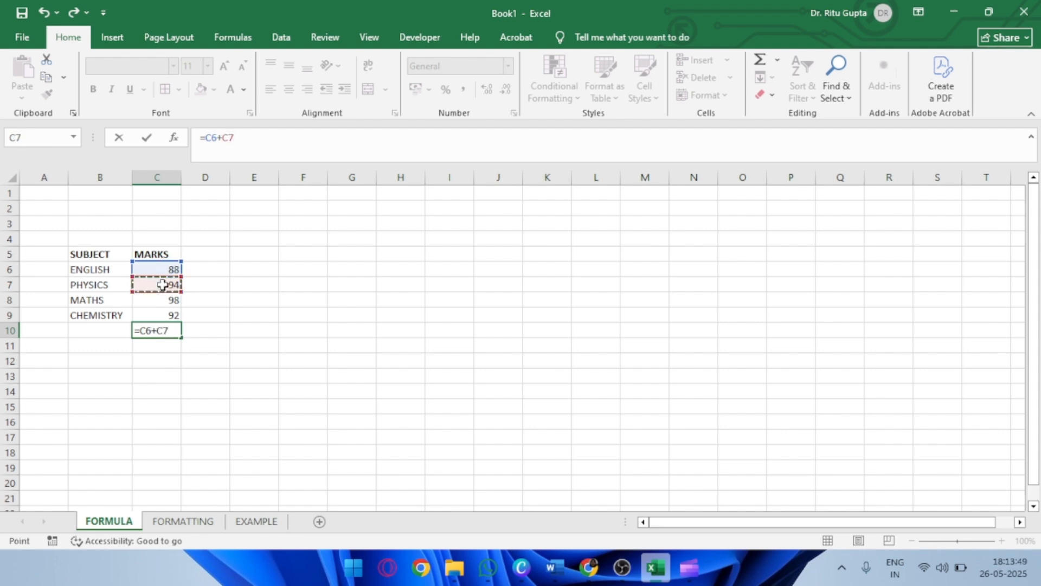
text(+)
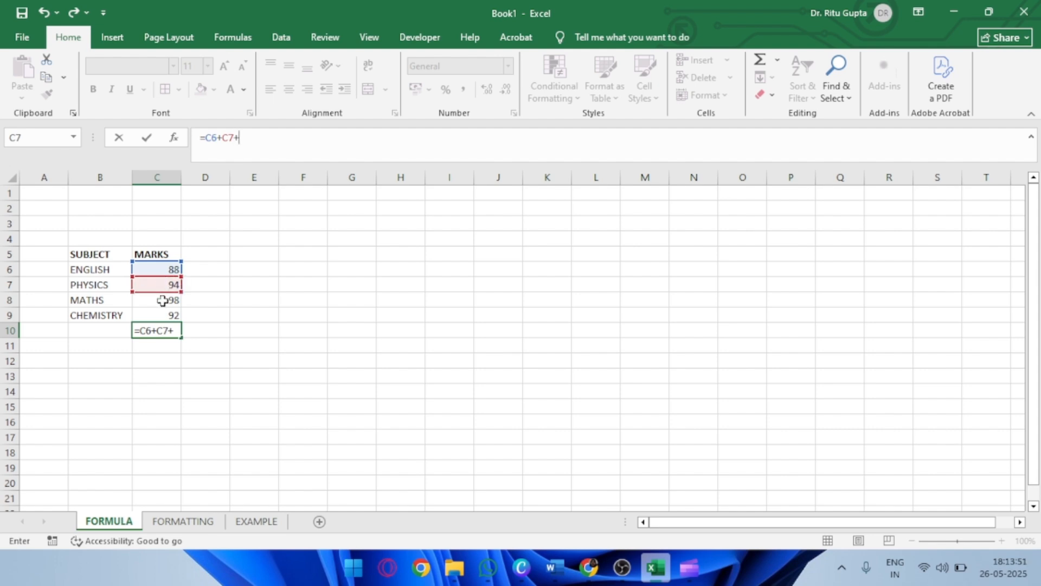
click(162, 301)
text(+)
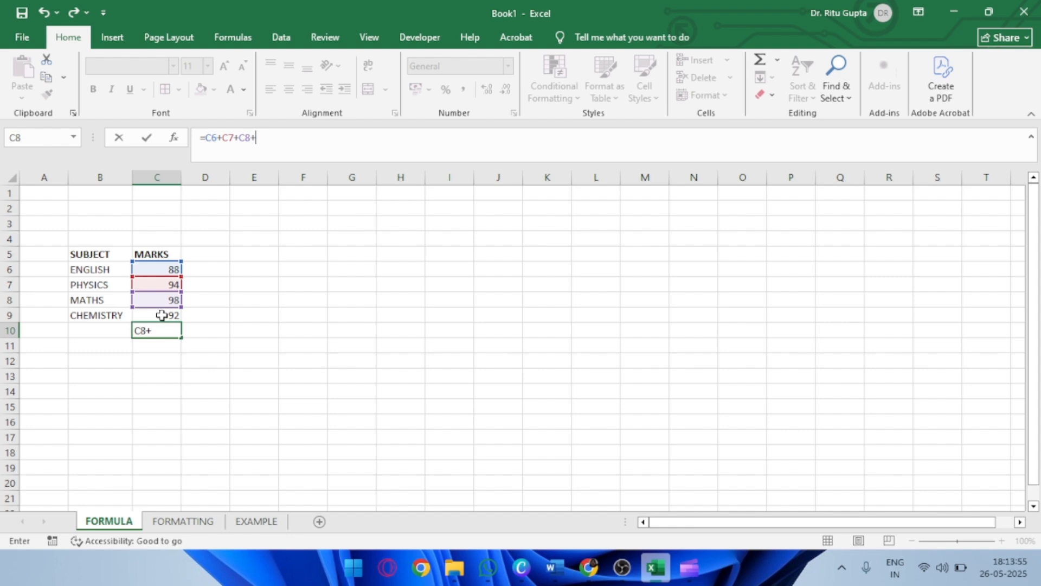
click(161, 315)
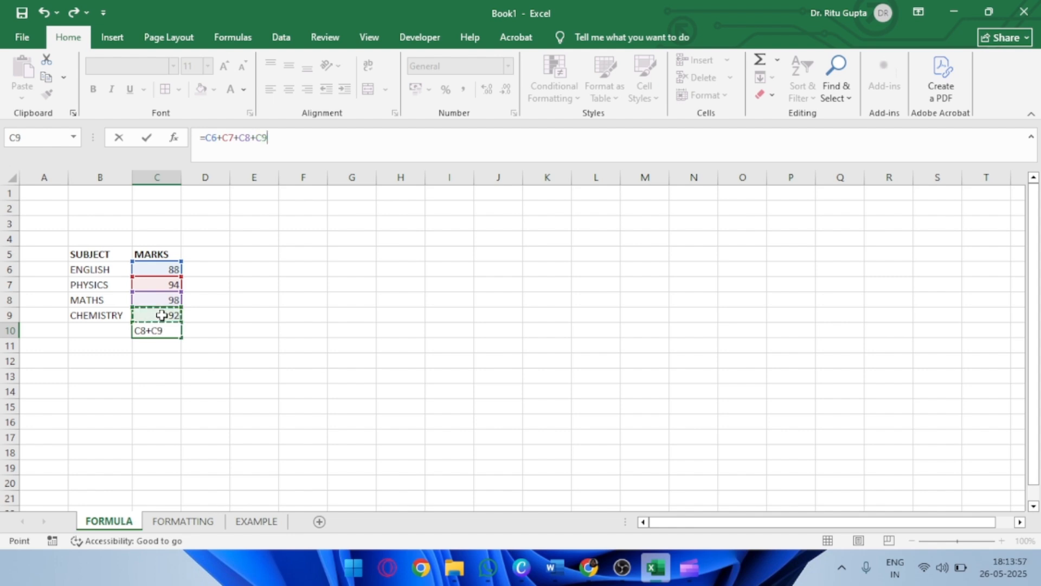
key(Return)
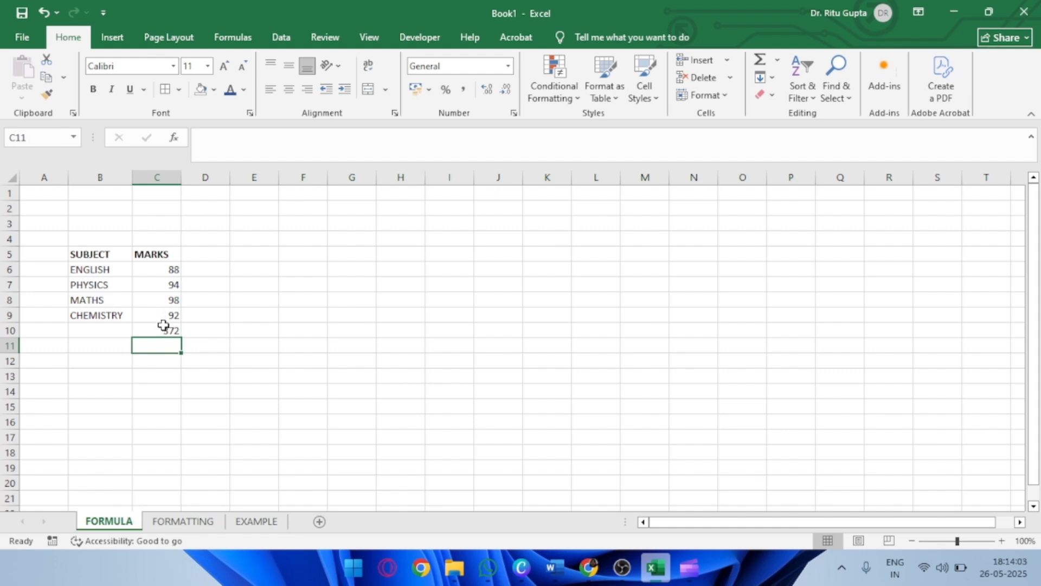
Total the marks in D10 with =SUM(C6:C9) and compare the formulas in C10 and D10.
click(220, 331)
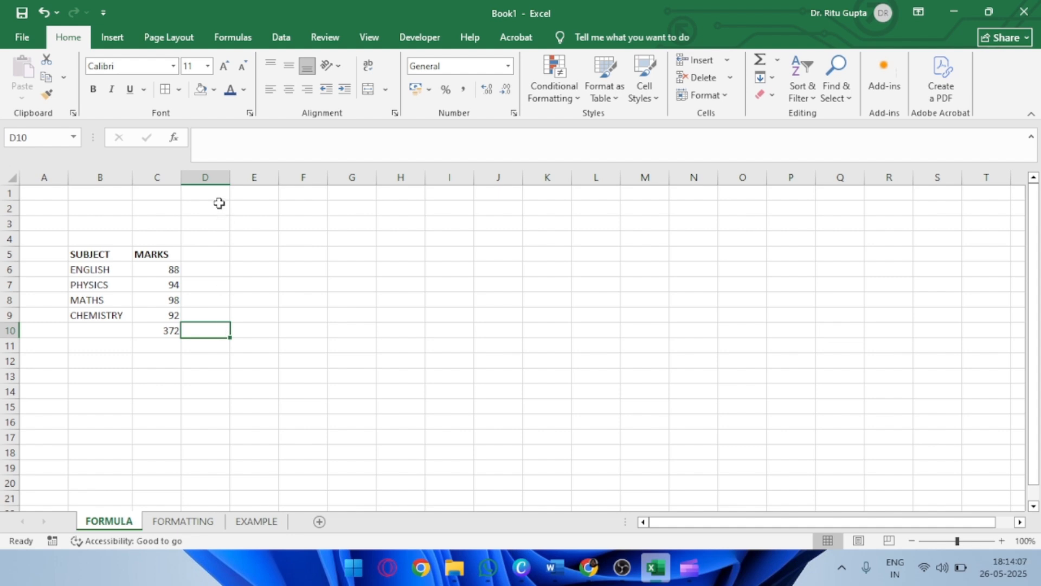
click(216, 153)
text(=)
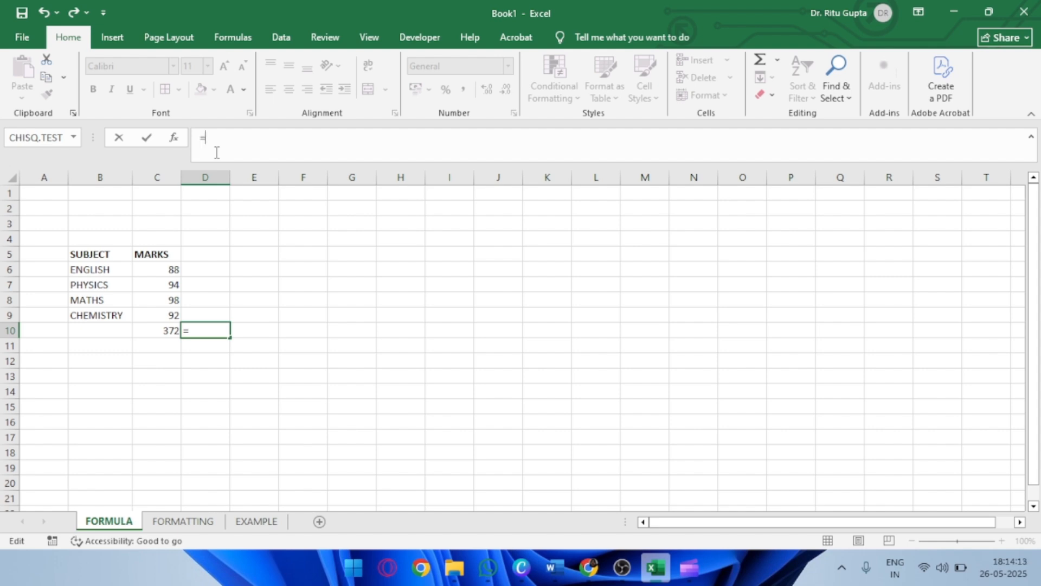
text(SUM)
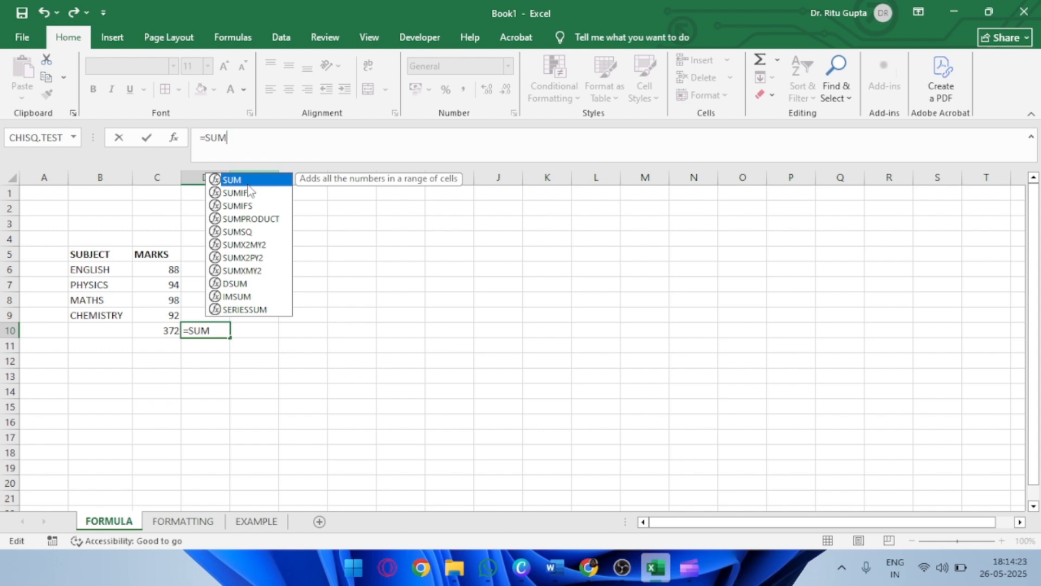
double_click(236, 182)
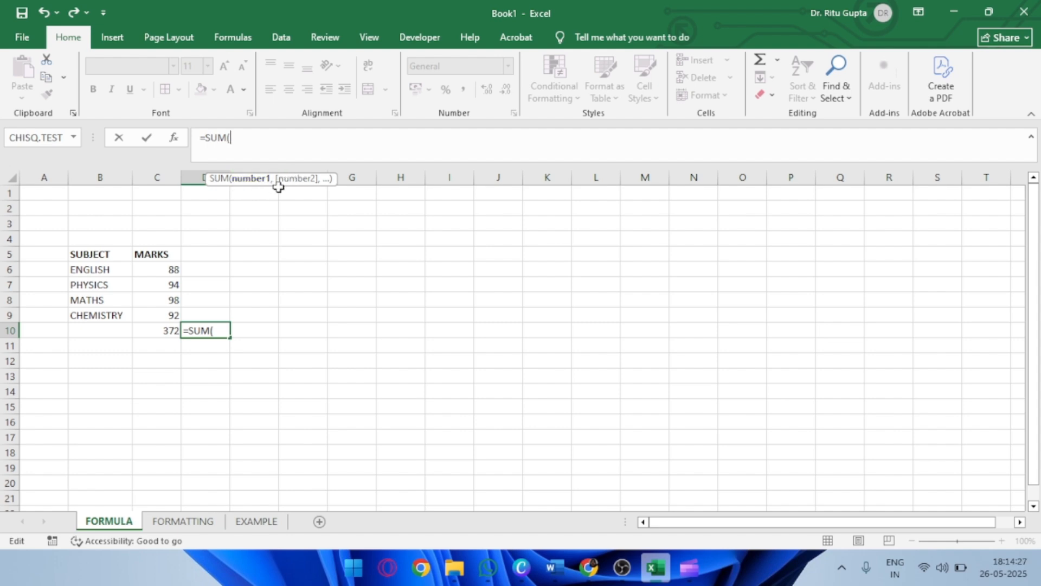
click(150, 269)
drag(150, 274, 154, 313)
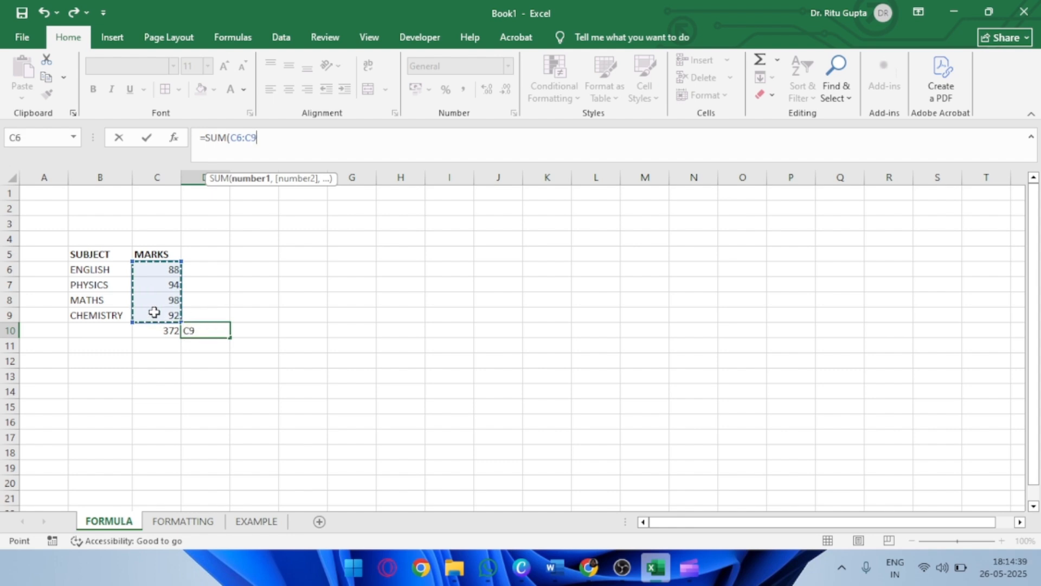
text())
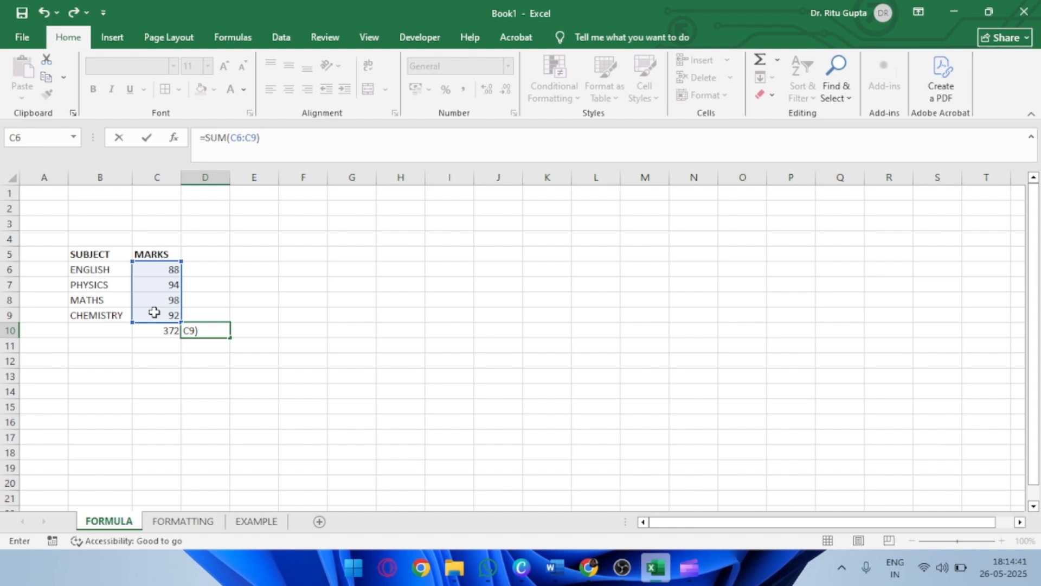
key(Return)
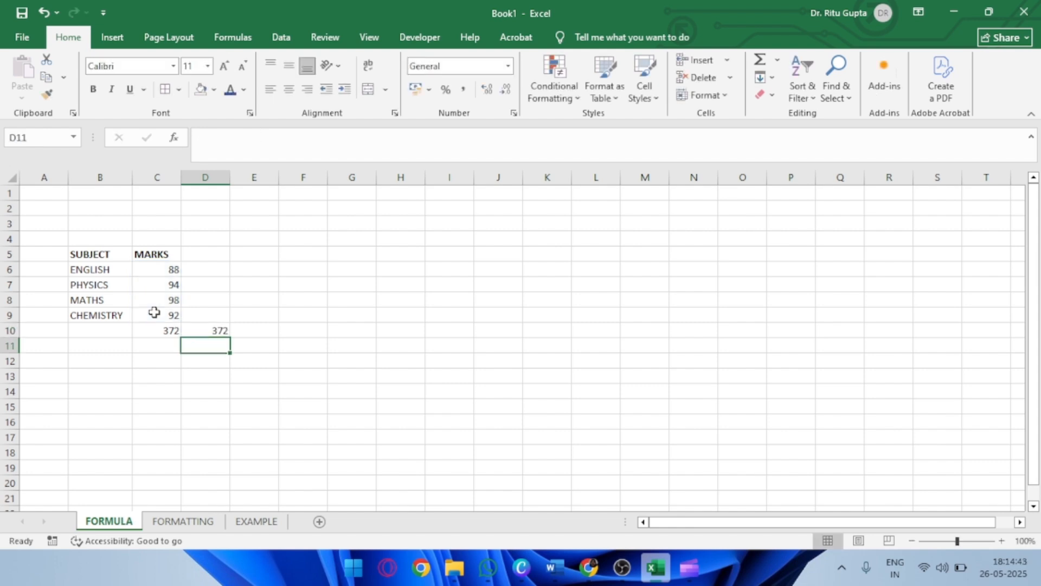
click(164, 329)
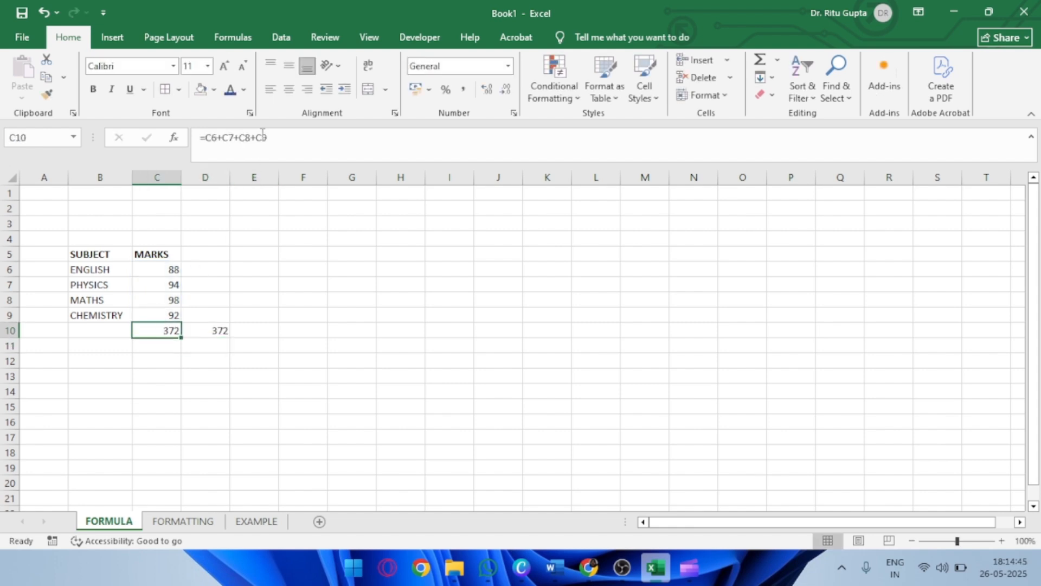
click(212, 331)
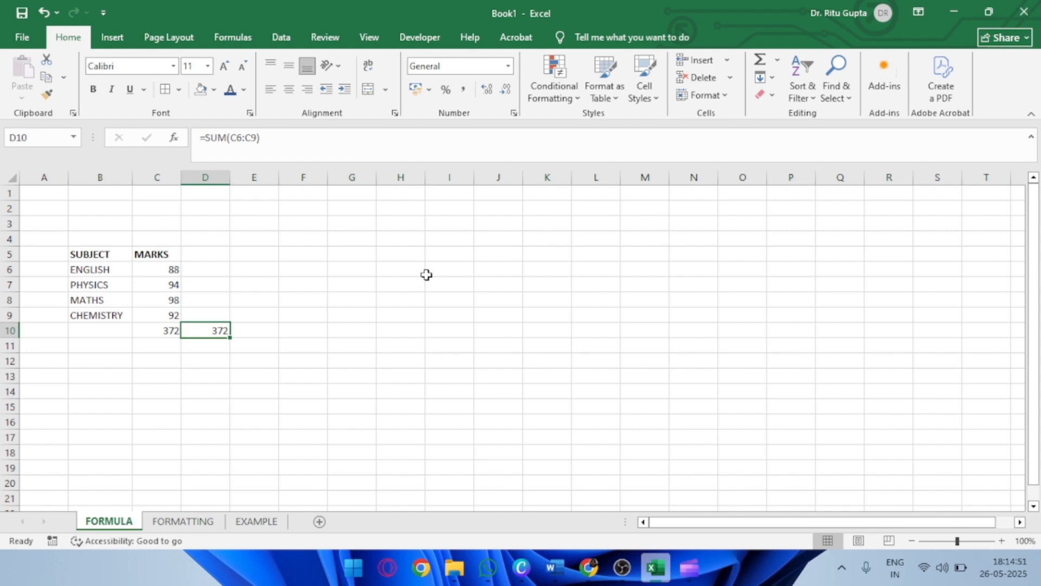
Enter the operators +, - and * in cells I6, I7 and I8.
click(448, 266)
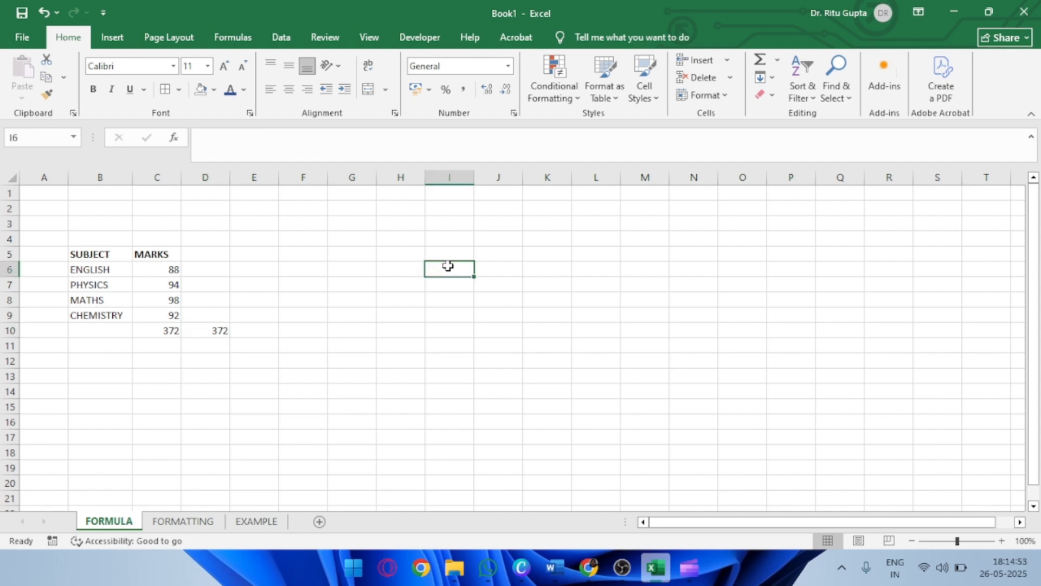
text(+)
key(Return)
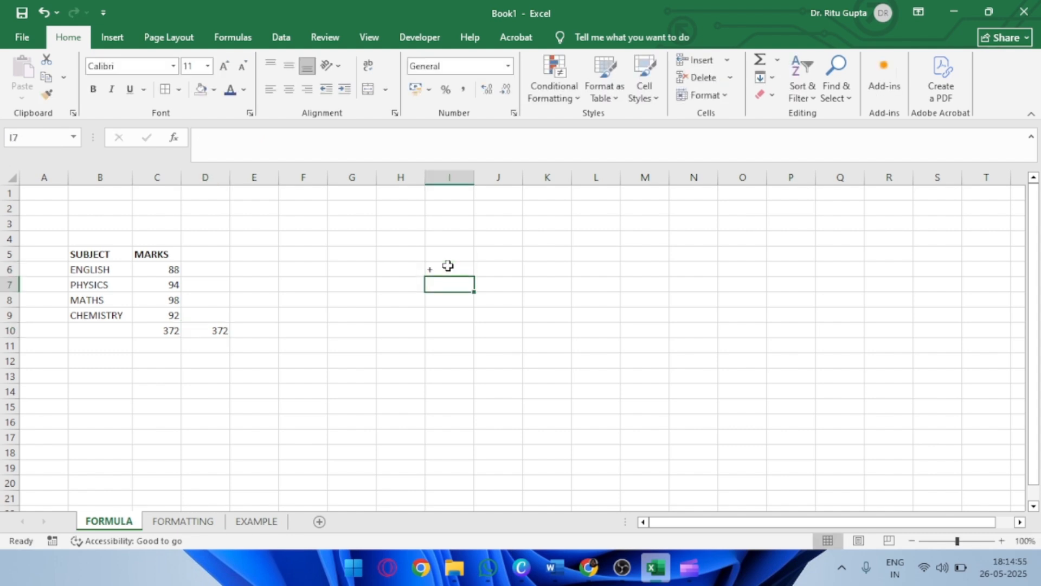
text(-)
key(Return)
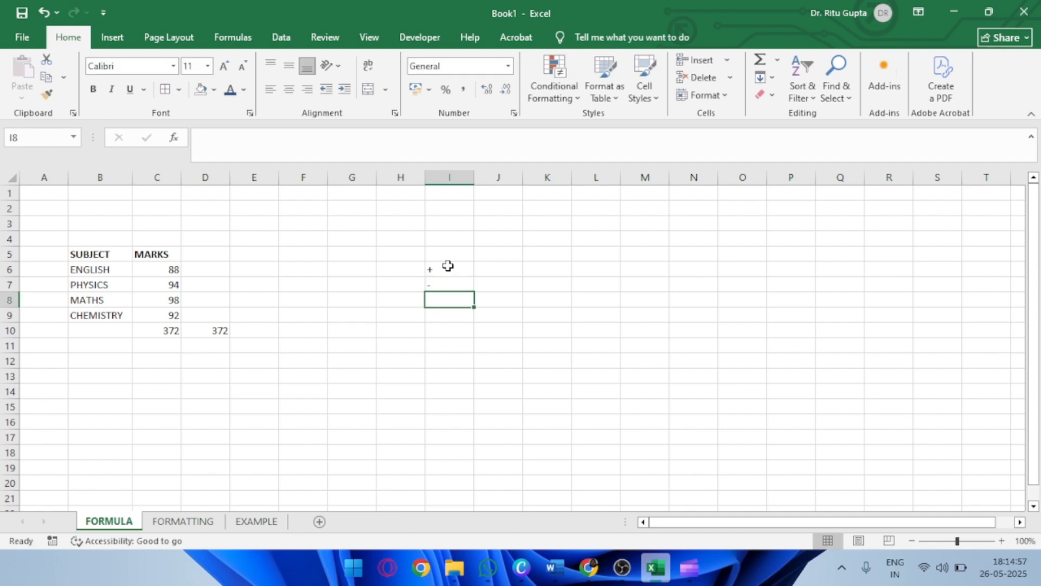
text(*)
key(Return)
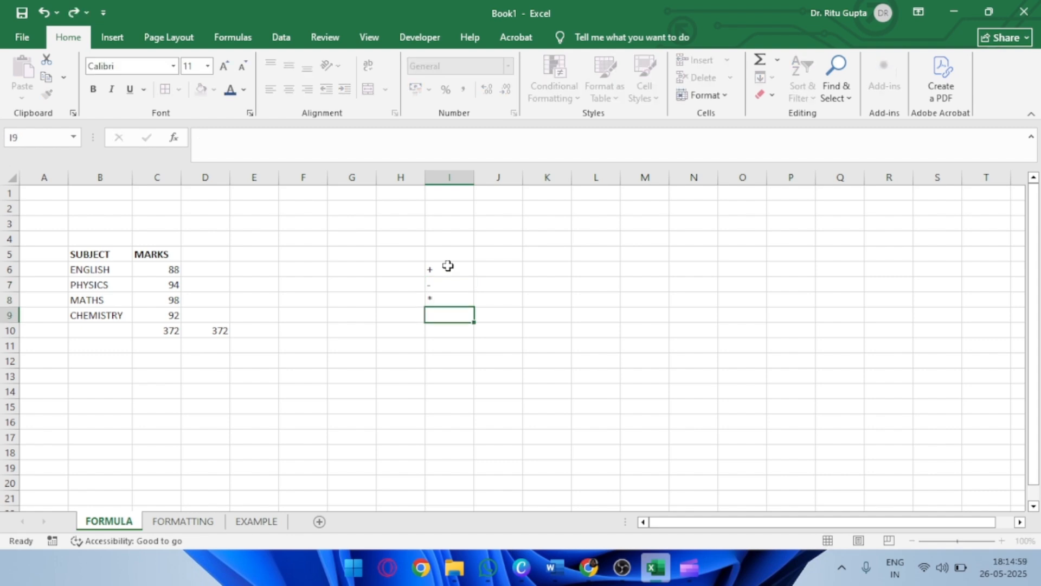
Continue the operator list with \ in I9, ^ in I10 and () in I11.
key(alt)
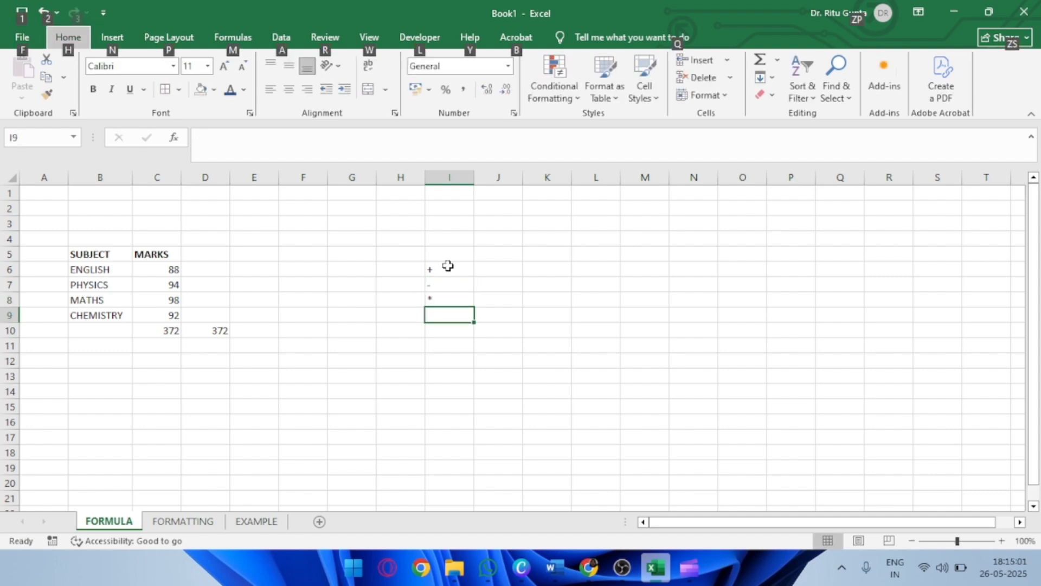
click(448, 314)
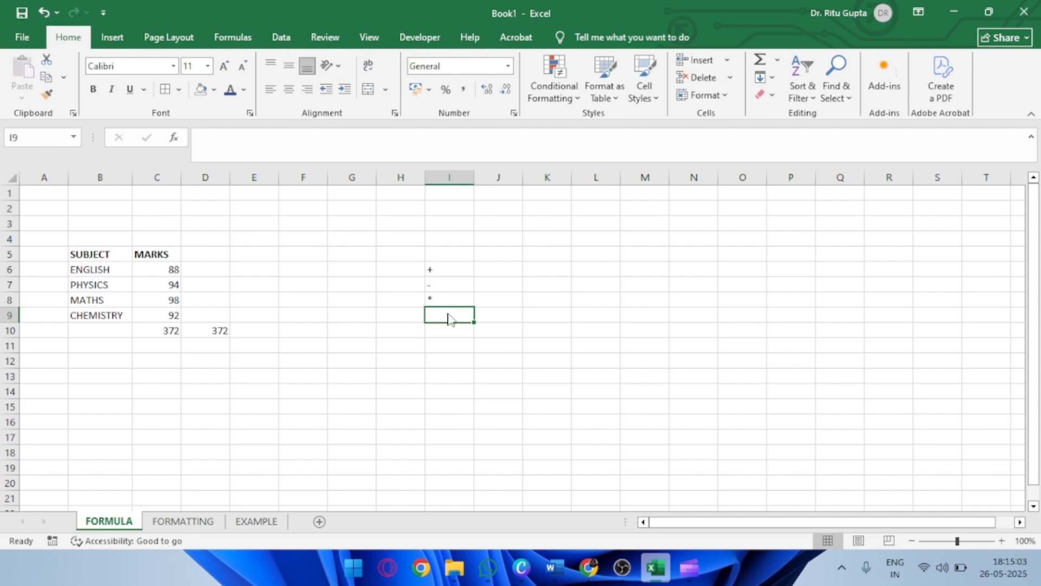
key(alt)
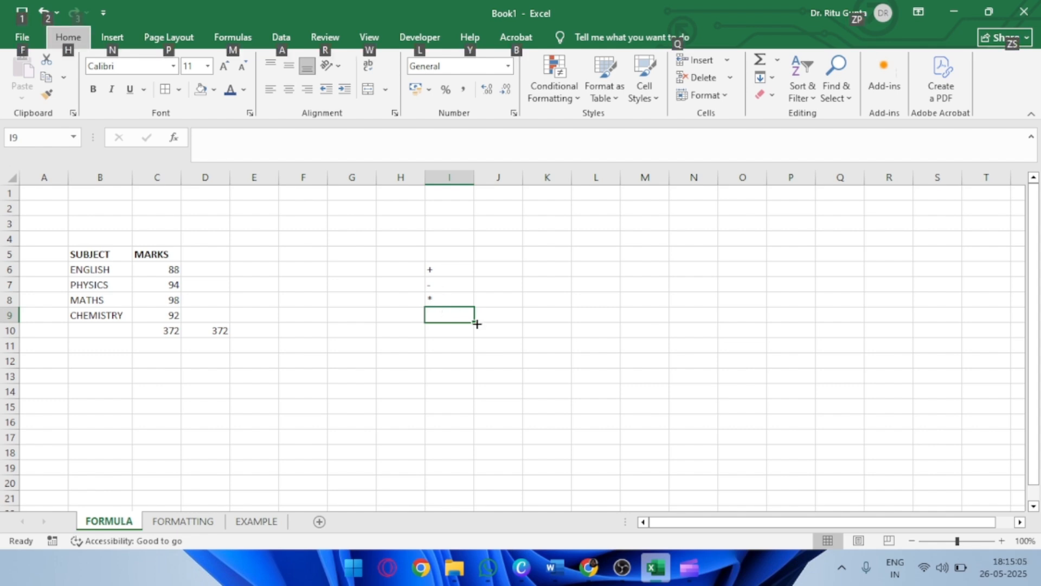
click(453, 314)
text(\)
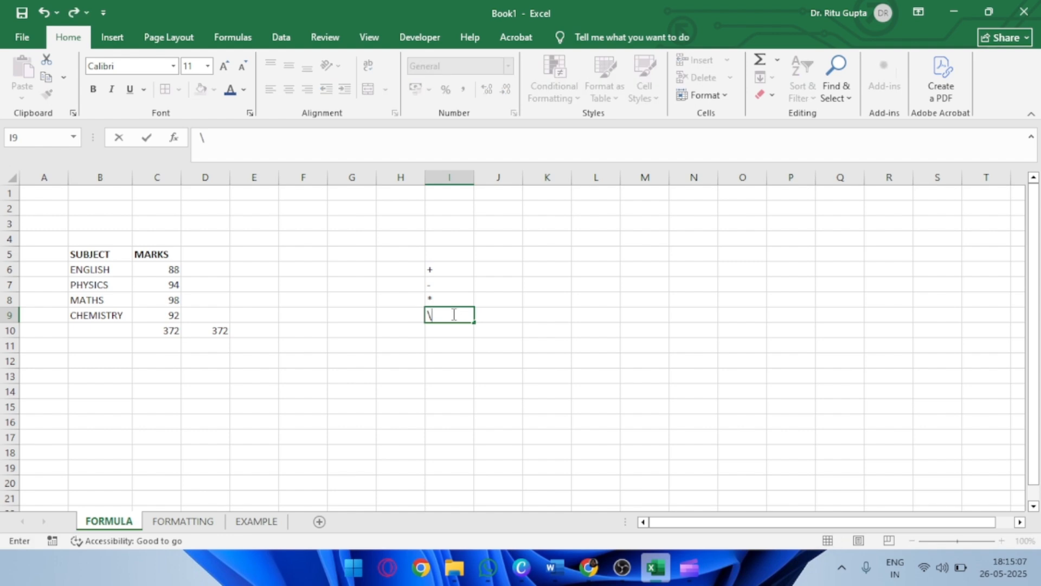
key(Return)
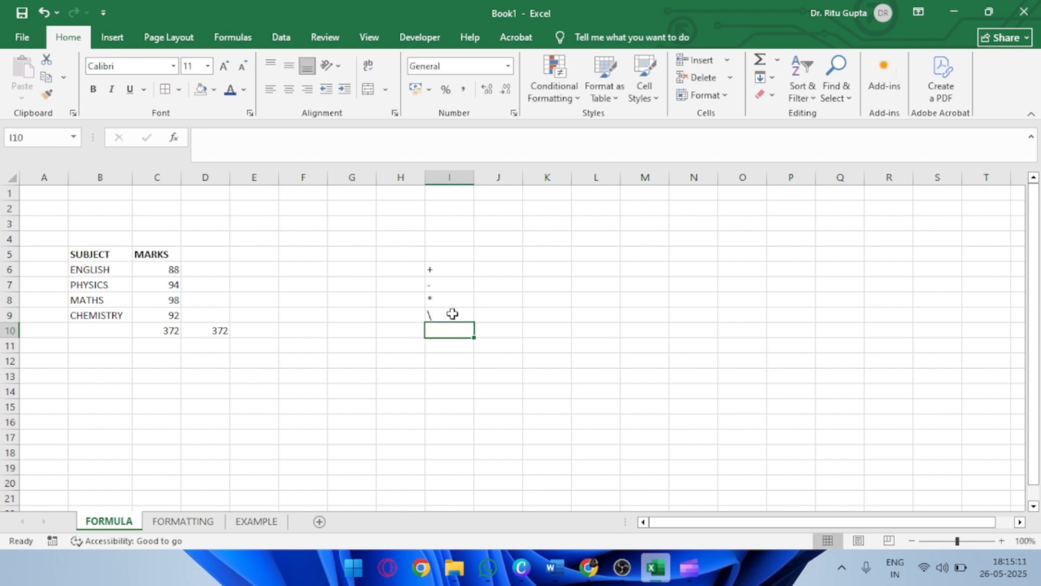
text(^)
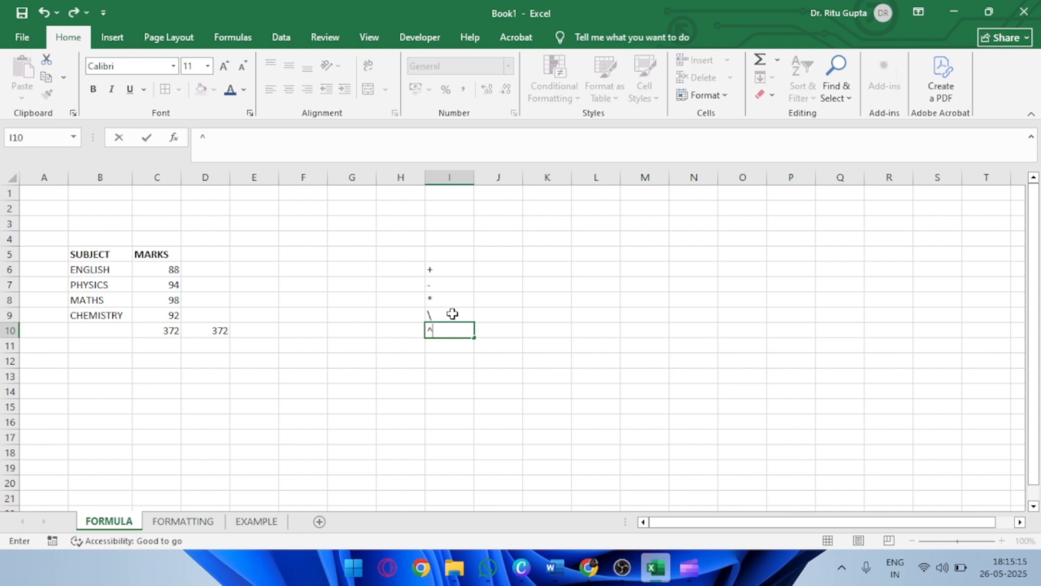
key(Return)
text(())
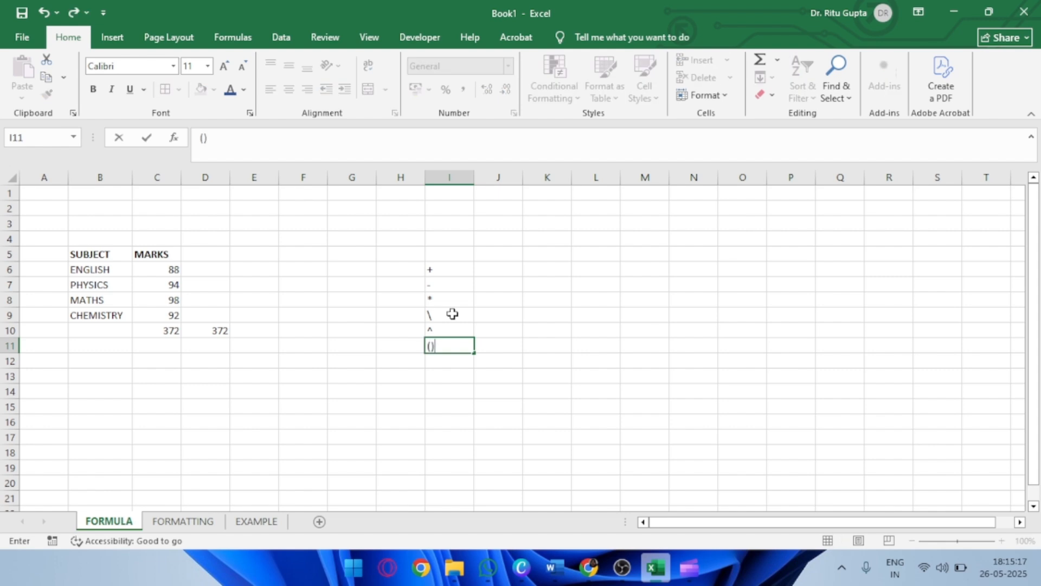